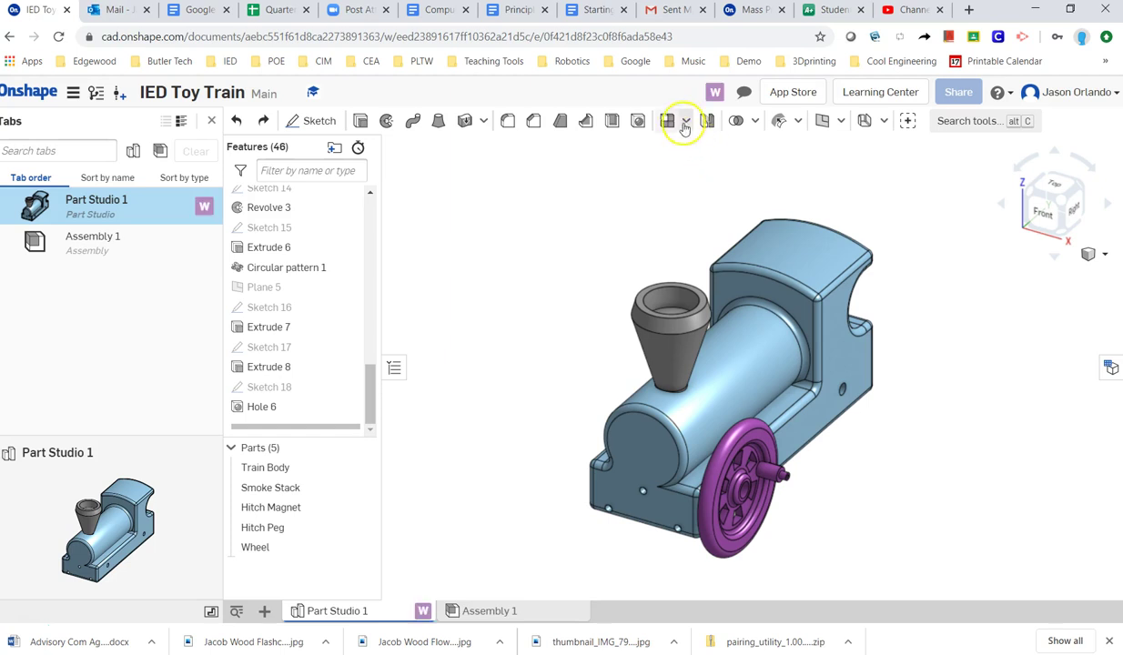
# Step: Start a Part-type linear pattern with the Wheel selected as the part to pattern
pyautogui.click(685, 121)
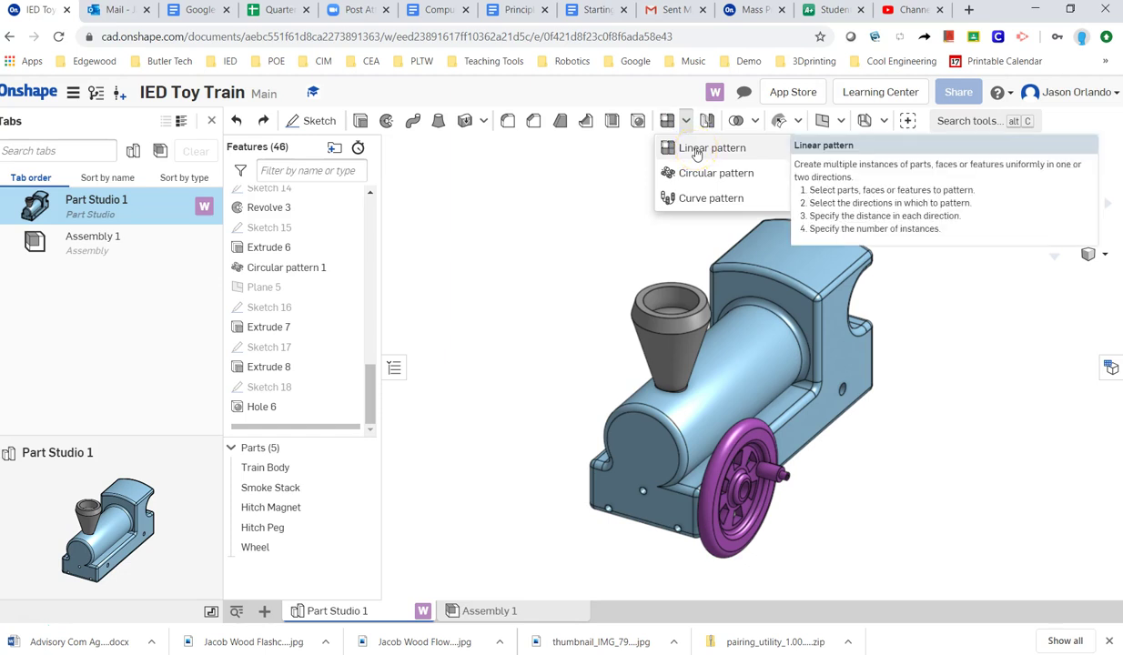
pyautogui.click(696, 150)
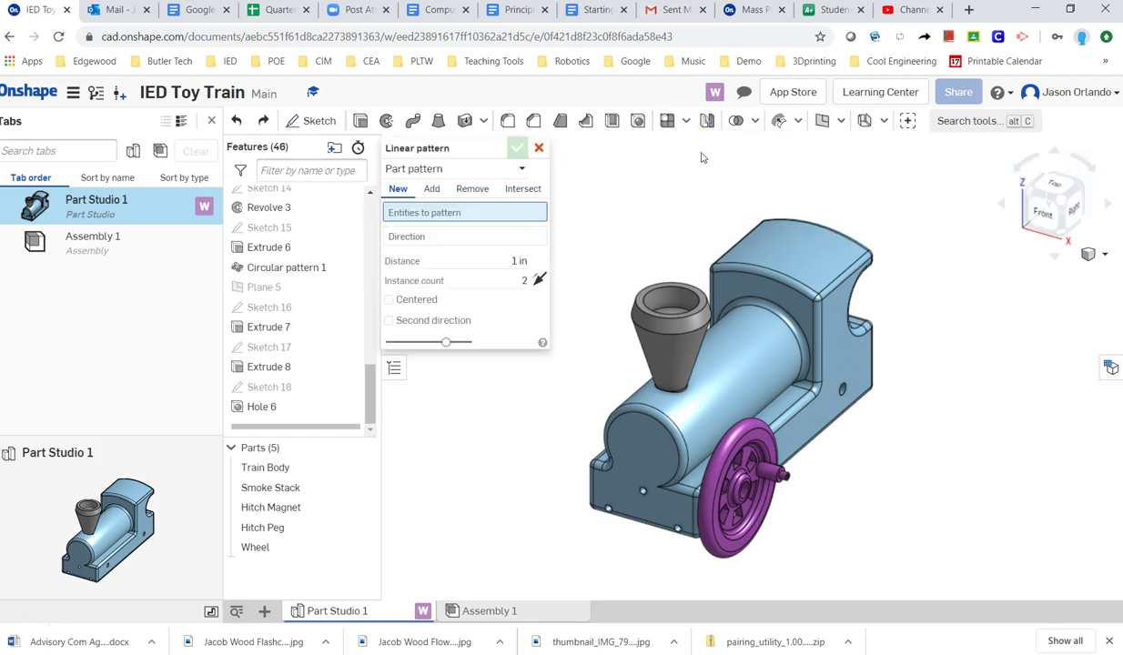
pyautogui.click(411, 170)
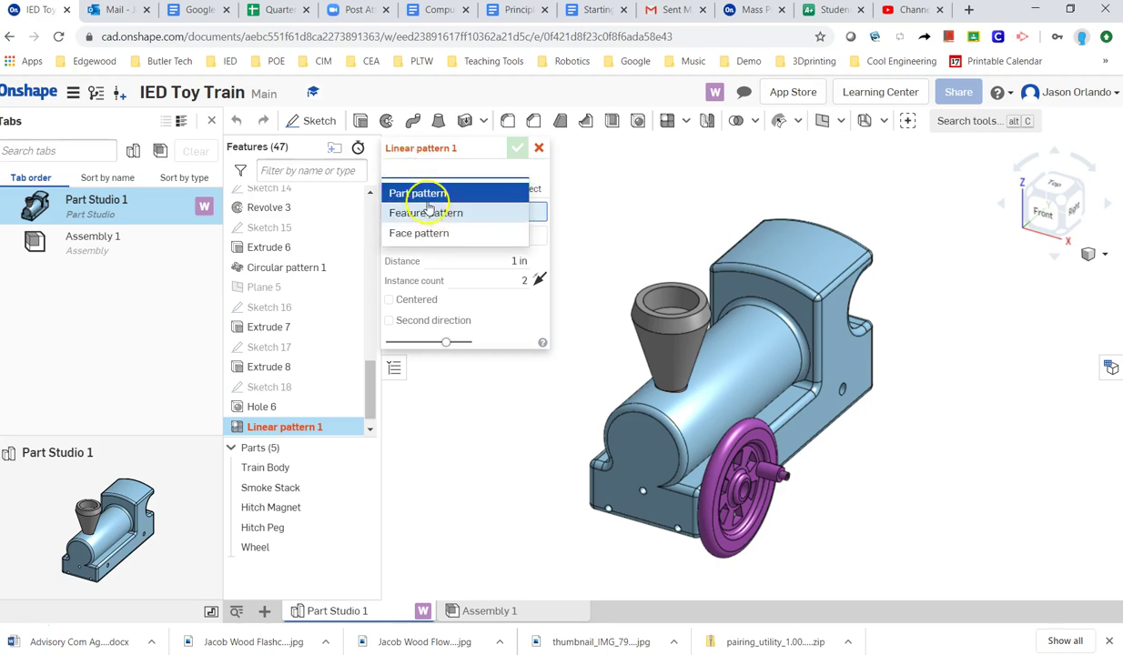
pyautogui.click(427, 193)
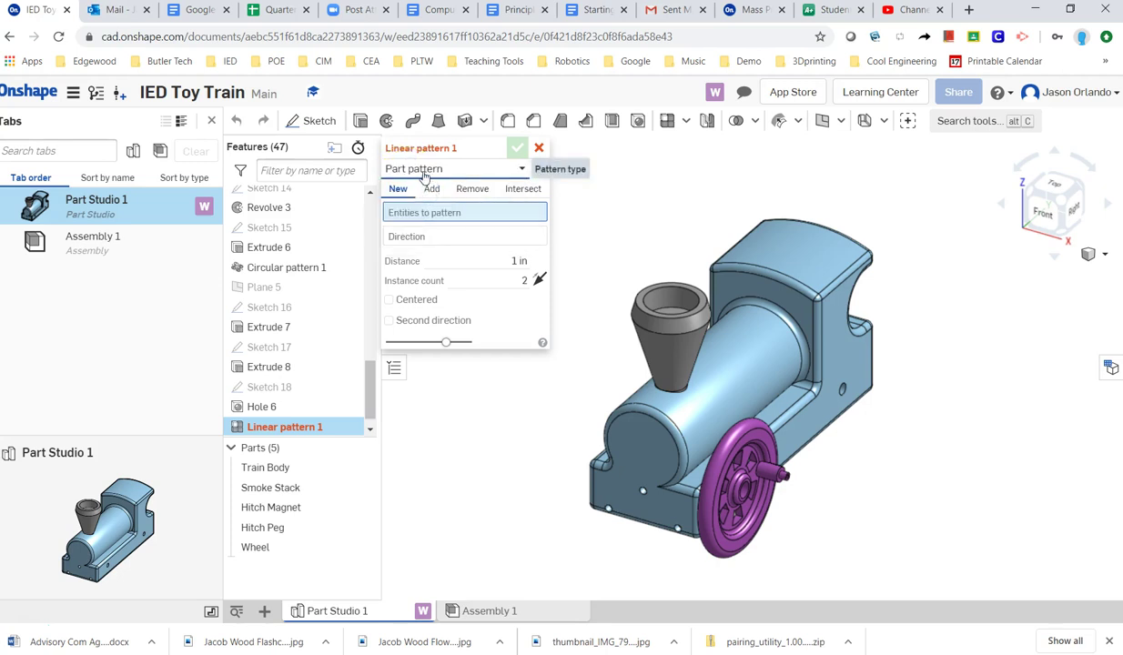
pyautogui.click(732, 516)
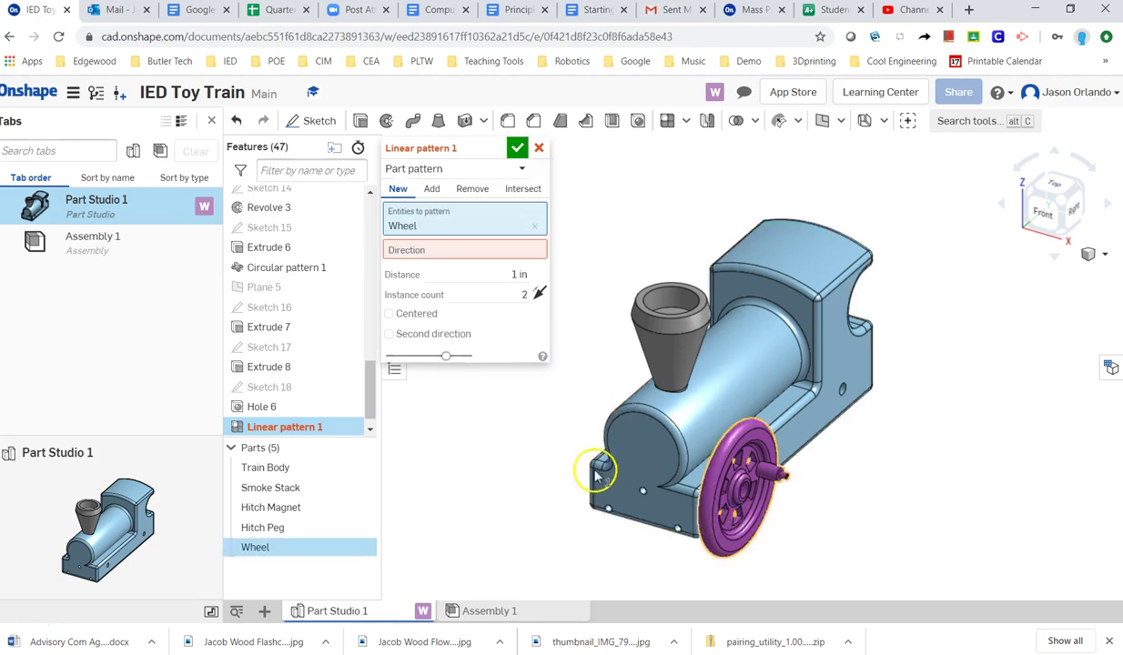
# Step: Direct the pattern along the body's lower fillet edge, flipped rearward, at 3.5 in spacing
pyautogui.click(425, 253)
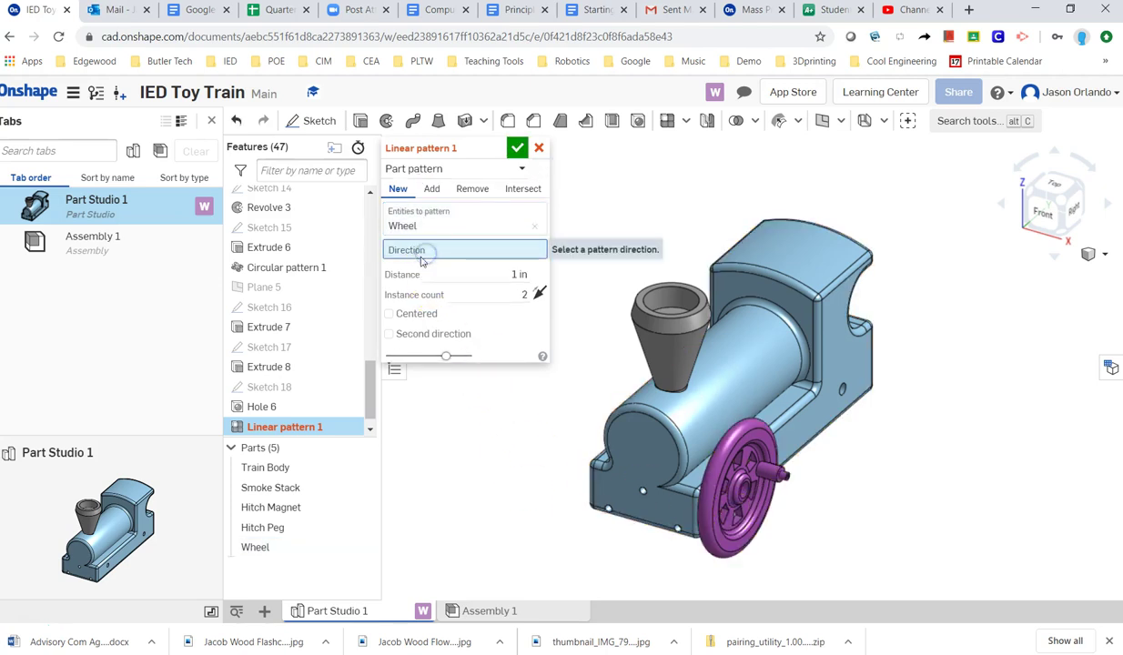
pyautogui.scroll(5, 786, 414)
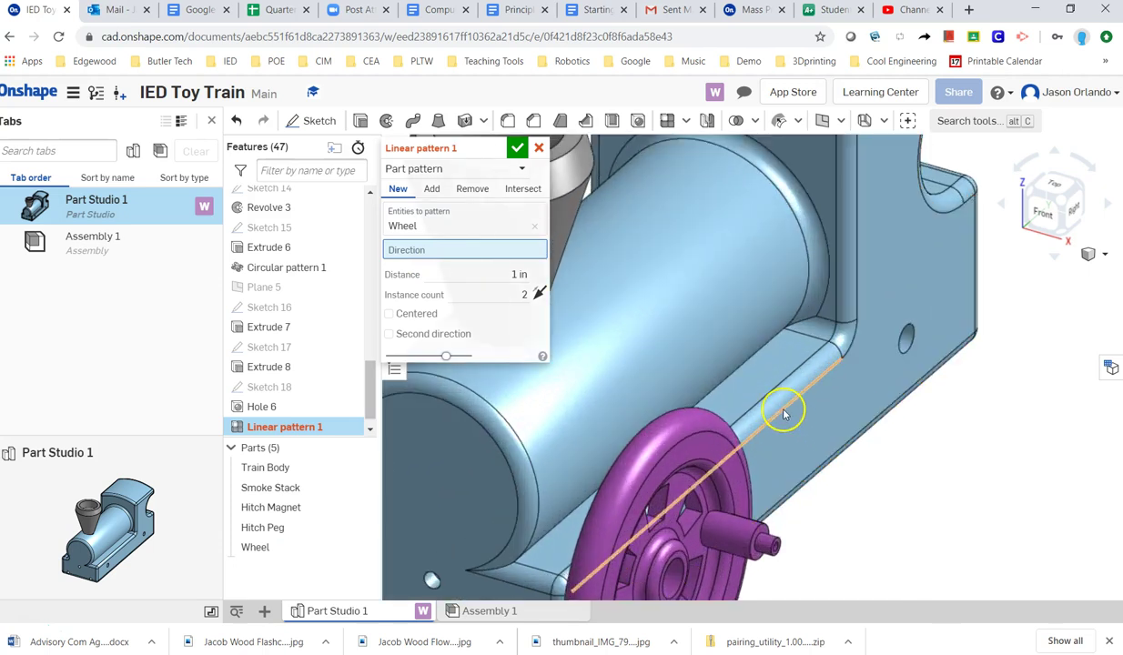
pyautogui.click(783, 412)
pyautogui.scroll(-5, 783, 412)
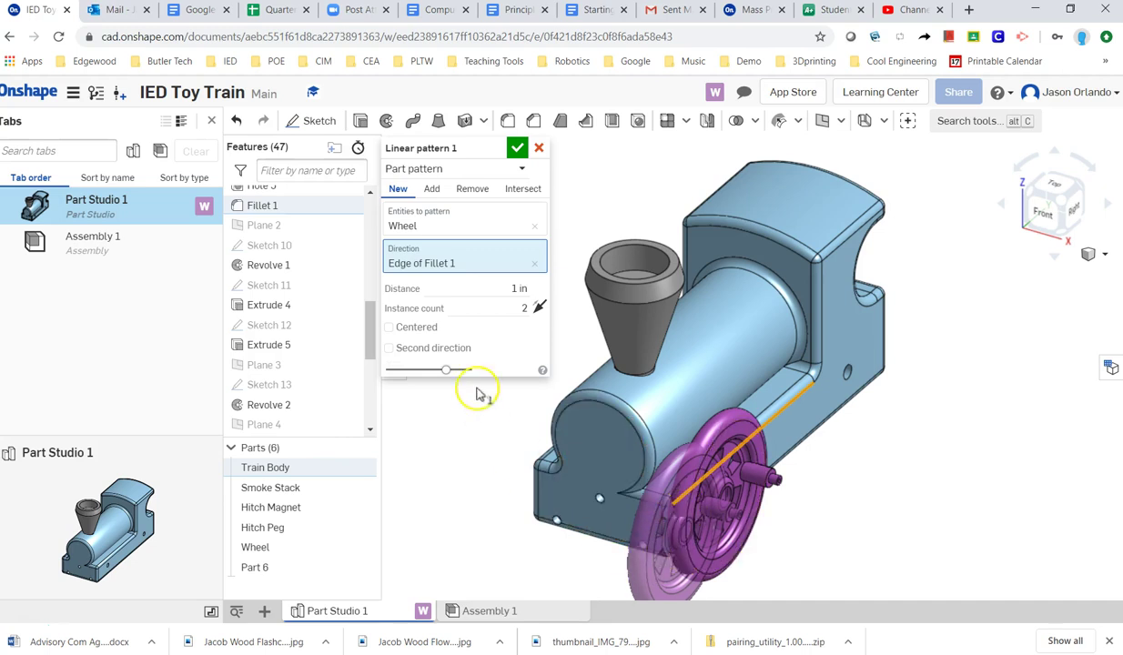
pyautogui.click(540, 308)
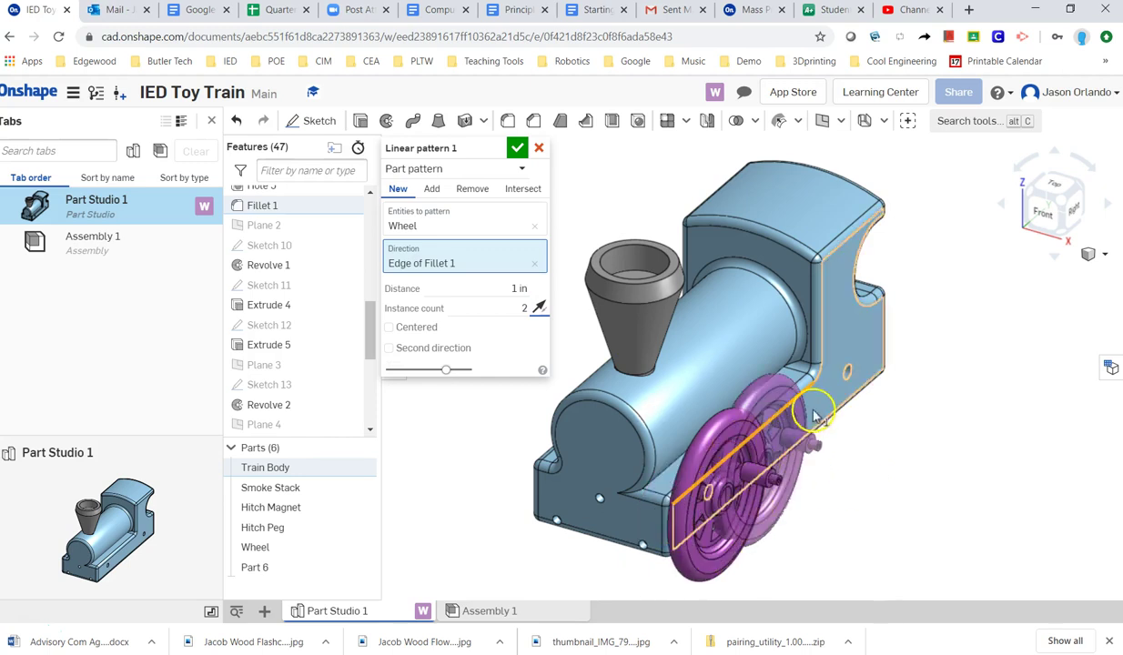
pyautogui.click(517, 286)
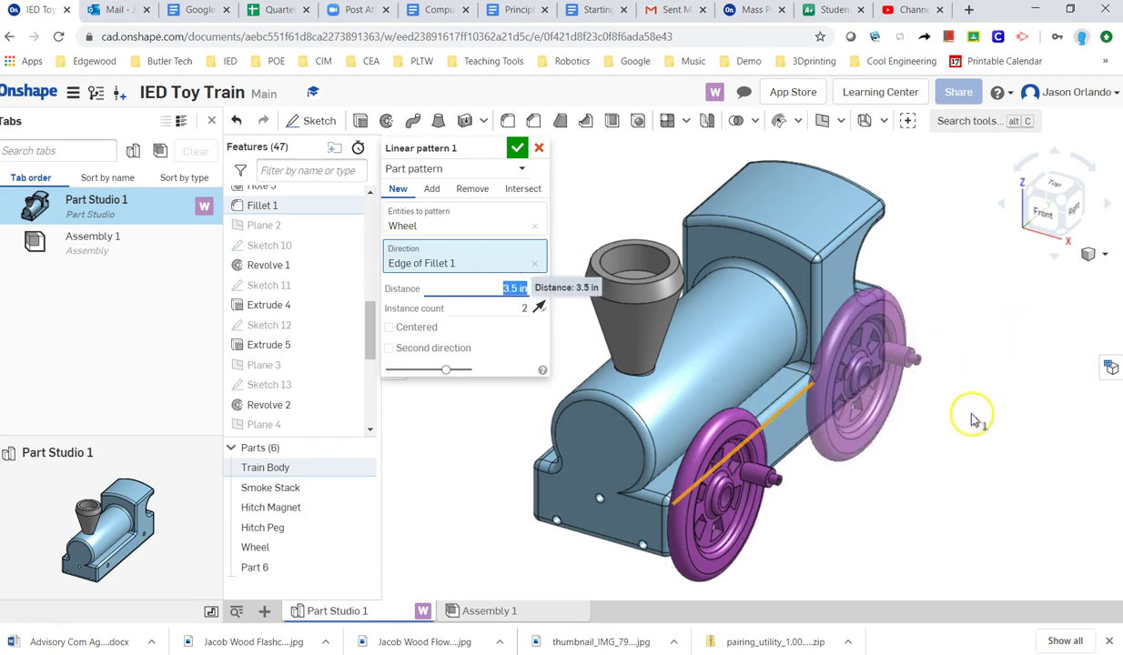
pyautogui.moveTo(974, 413)
pyautogui.mouseDown(button='right')
pyautogui.moveTo(921, 443)
pyautogui.moveTo(962, 440)
pyautogui.moveTo(973, 418)
pyautogui.mouseUp(button='right')
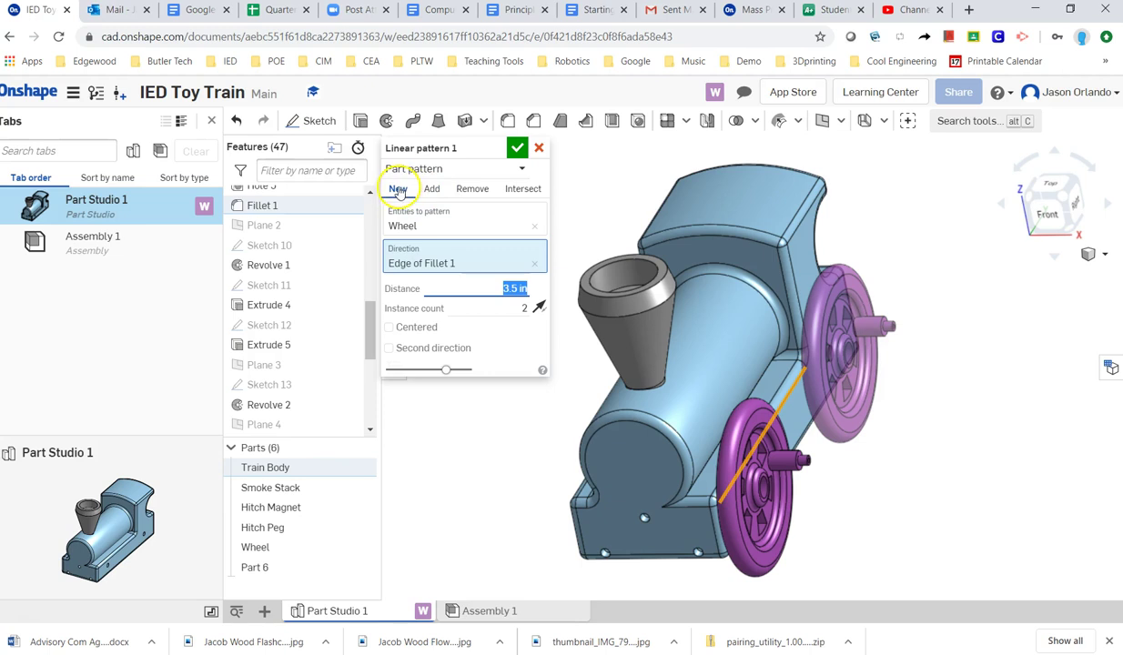
pyautogui.click(516, 147)
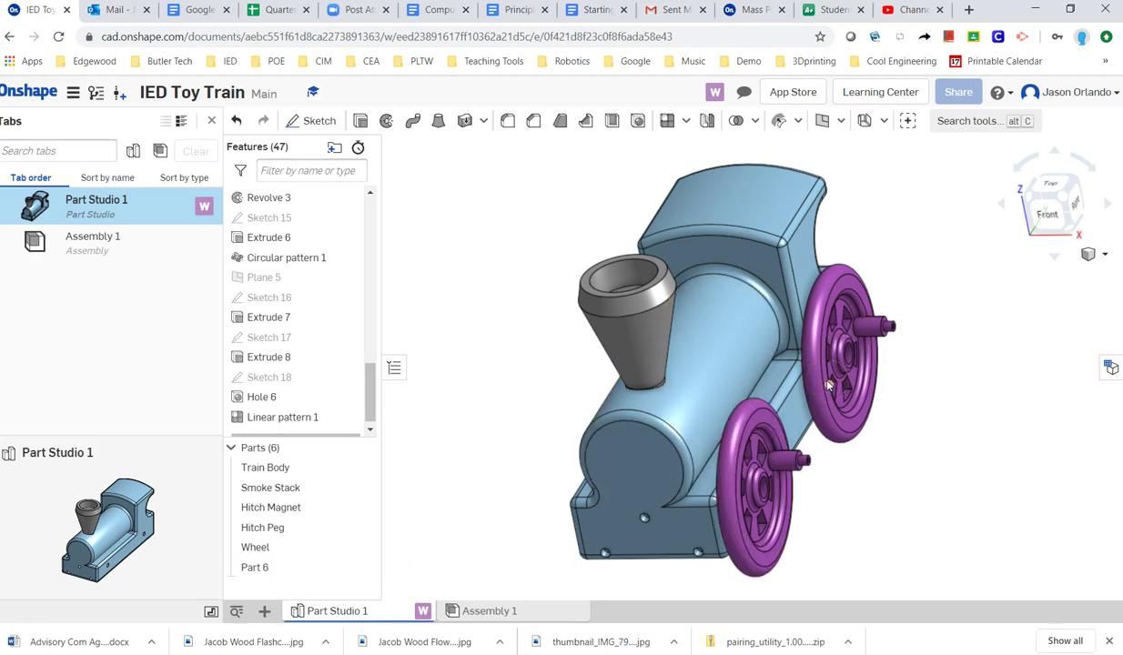
pyautogui.click(751, 462)
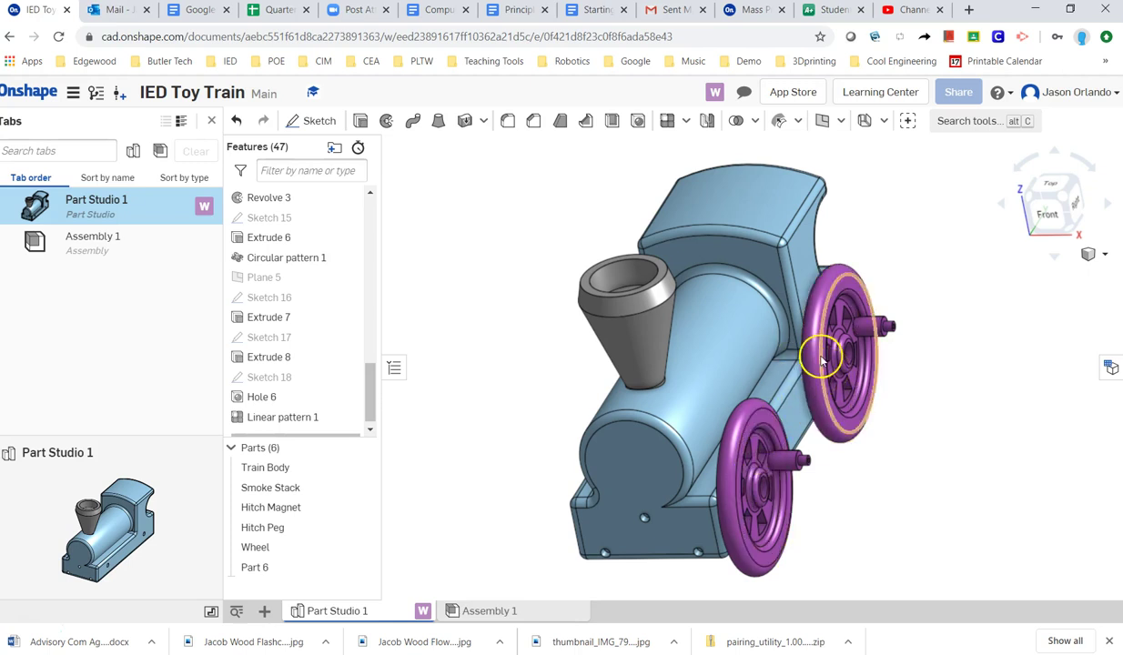
pyautogui.moveTo(959, 397); pyautogui.dragTo(940, 400, button='right')
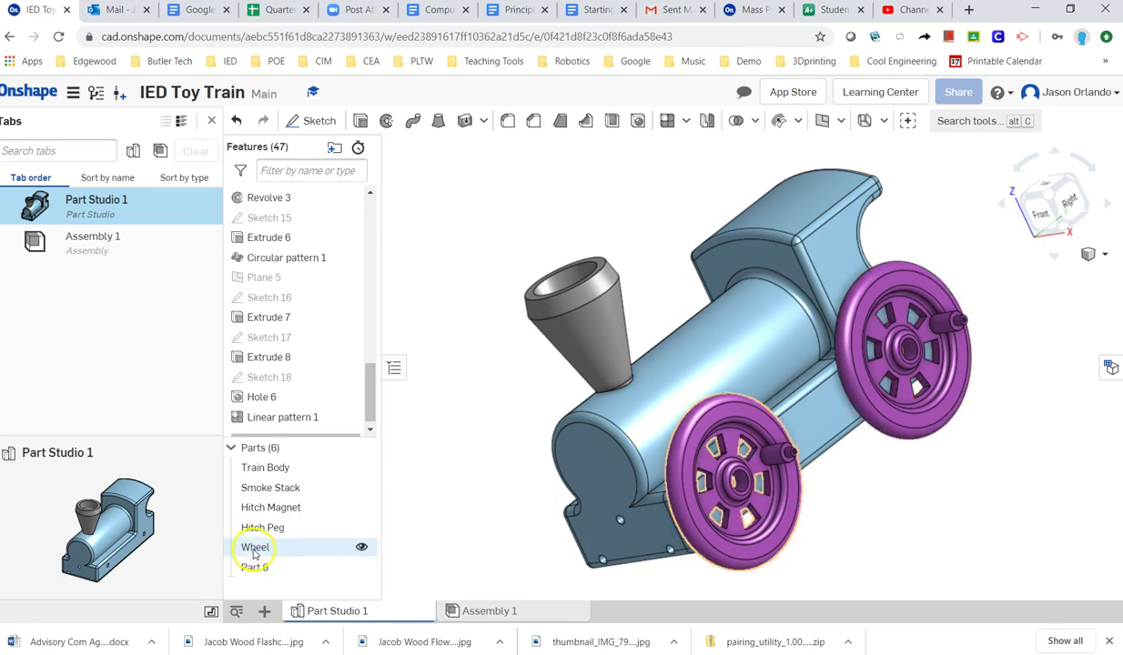
pyautogui.moveTo(877, 519)
pyautogui.mouseDown(button='right')
pyautogui.moveTo(912, 484)
pyautogui.moveTo(902, 476)
pyautogui.moveTo(888, 501)
pyautogui.mouseUp(button='right')
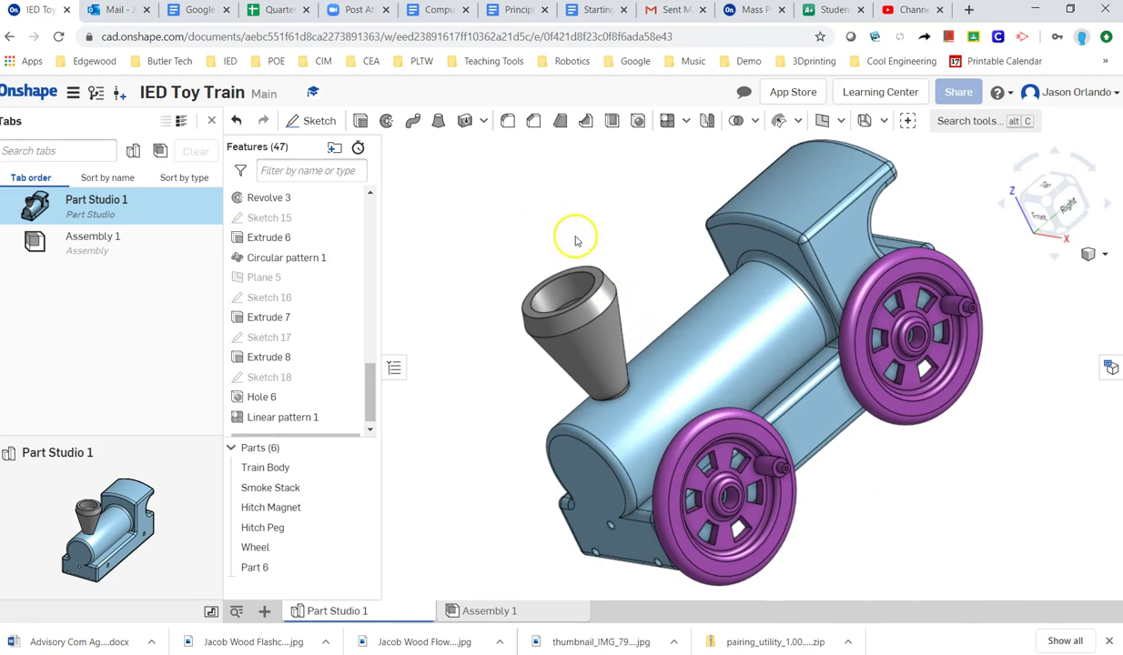
pyautogui.moveTo(574, 239); pyautogui.dragTo(670, 278, button='right')
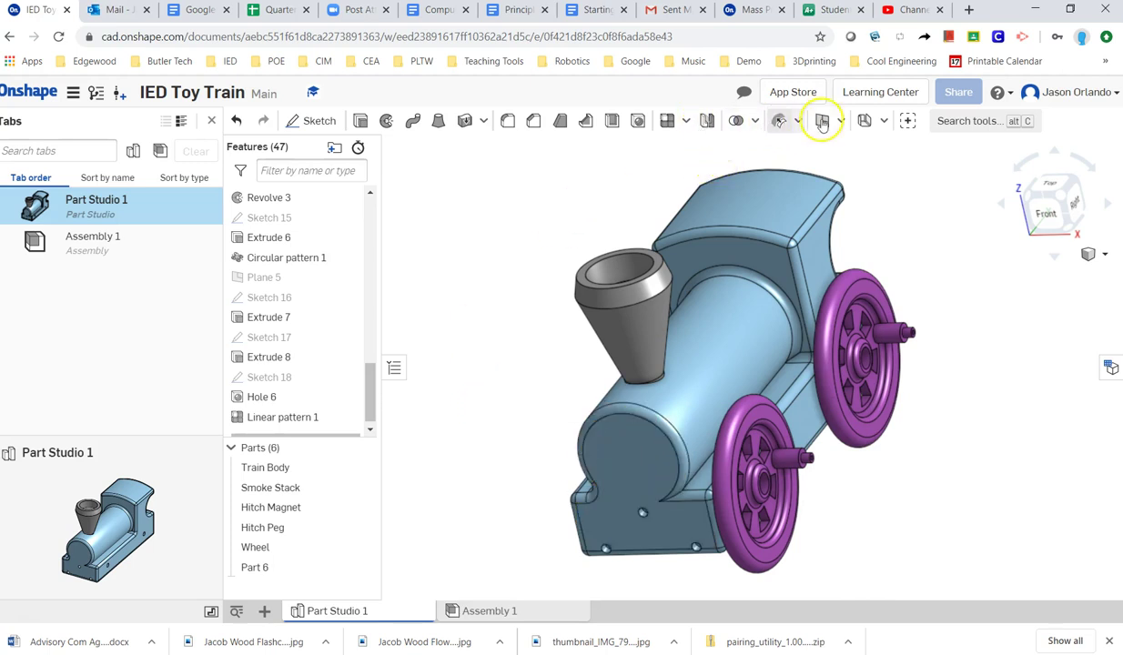
# Step: Create a Mid plane between the two opposite side faces of Extrude 1, named Plane 6
pyautogui.click(820, 120)
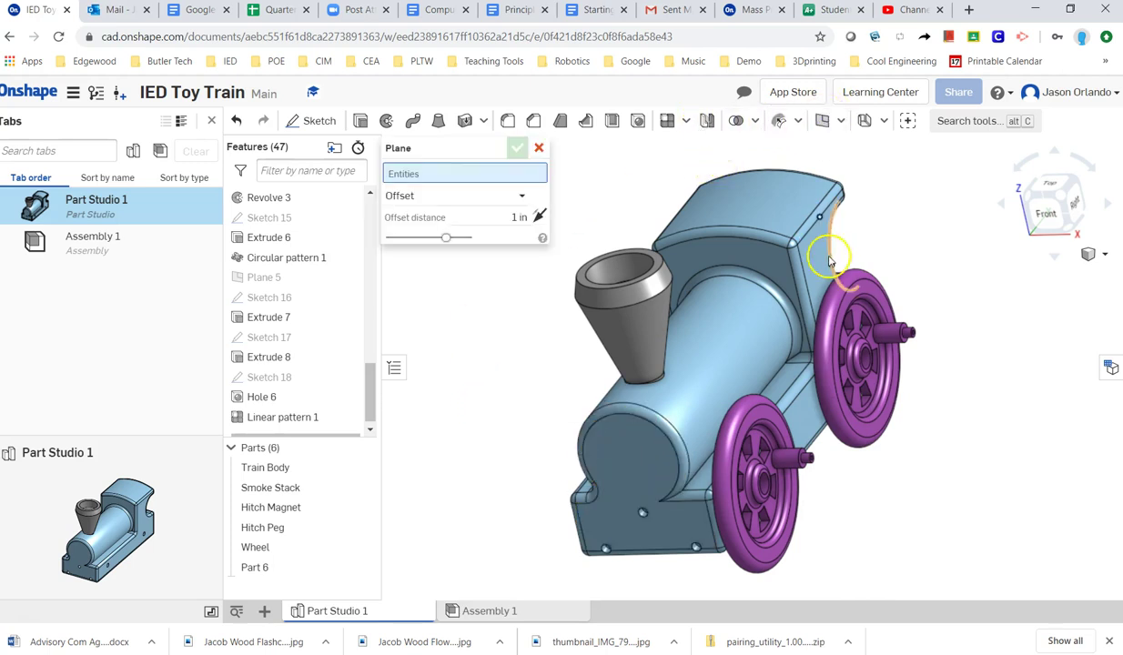
pyautogui.click(439, 198)
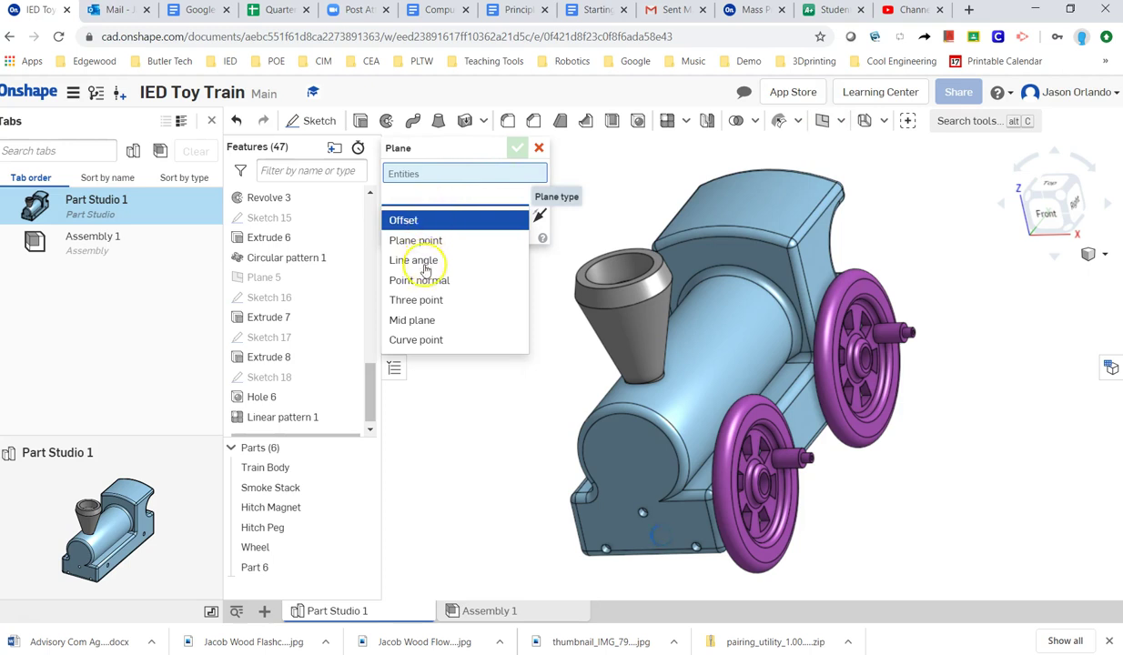
pyautogui.click(417, 319)
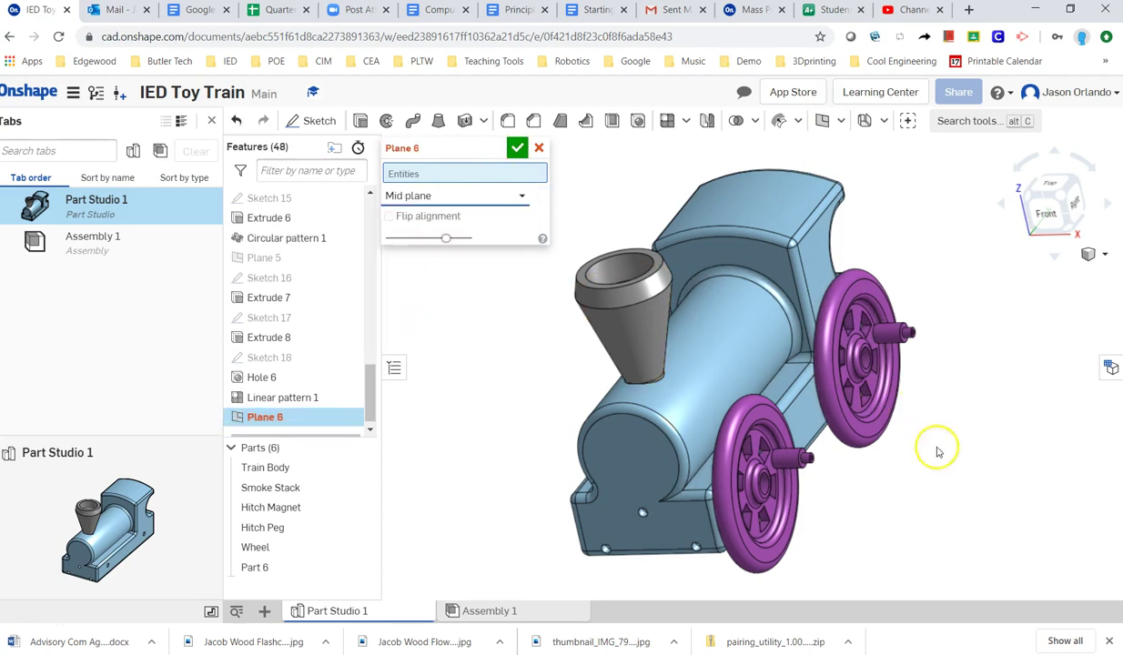
pyautogui.click(775, 400)
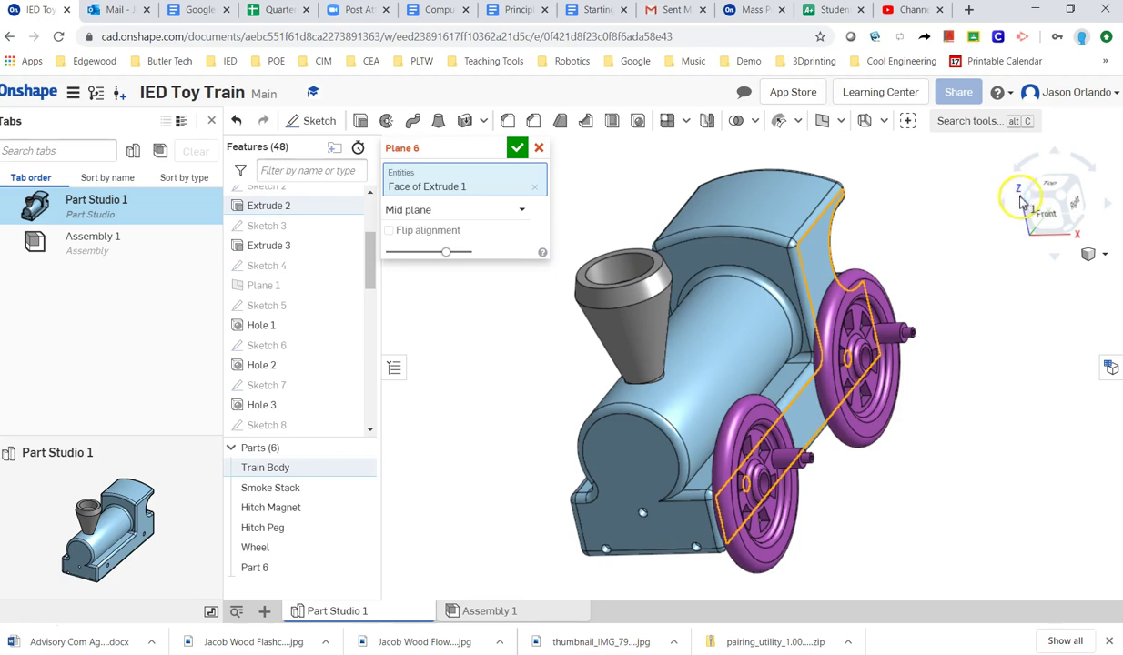
pyautogui.moveTo(919, 368); pyautogui.dragTo(574, 442, button='right')
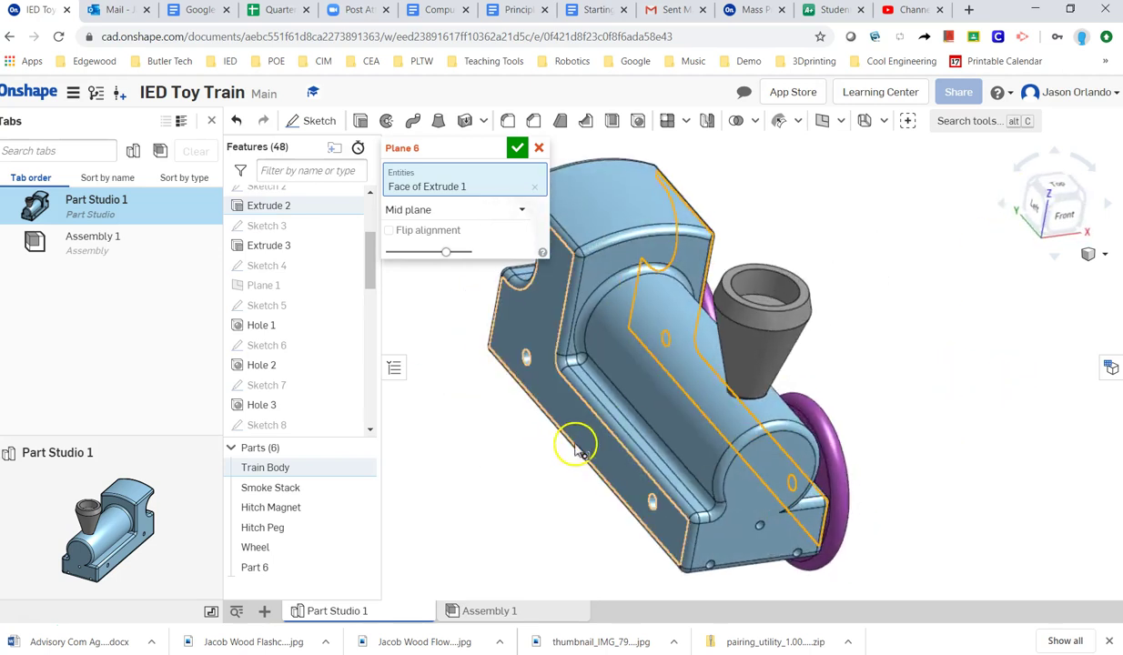
pyautogui.click(728, 452)
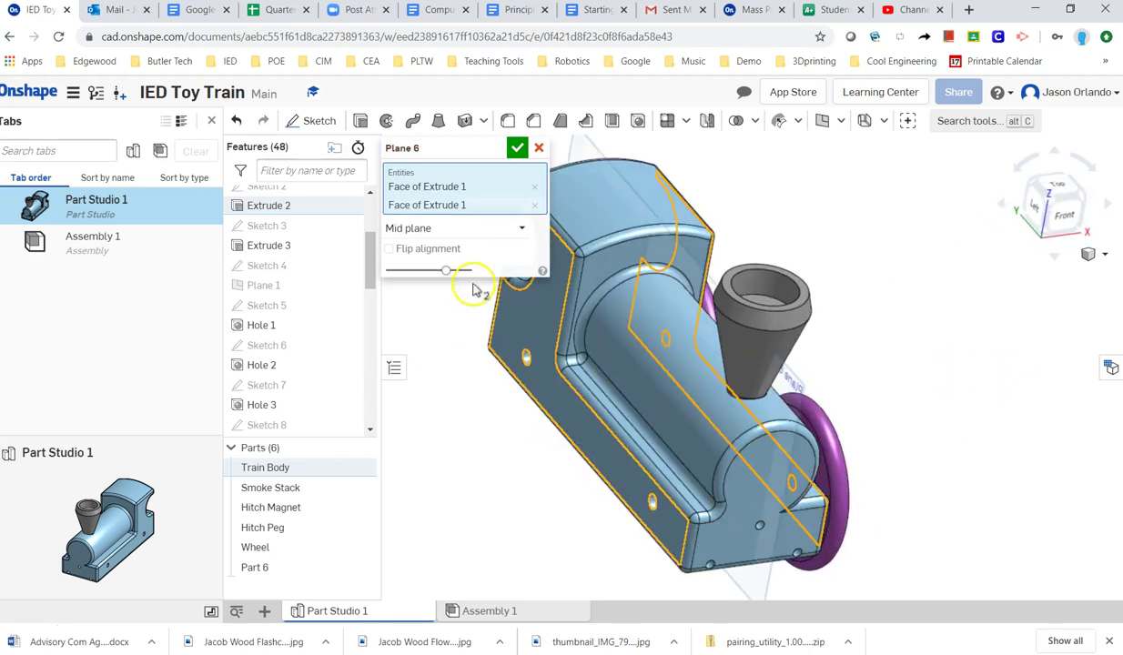
pyautogui.click(517, 147)
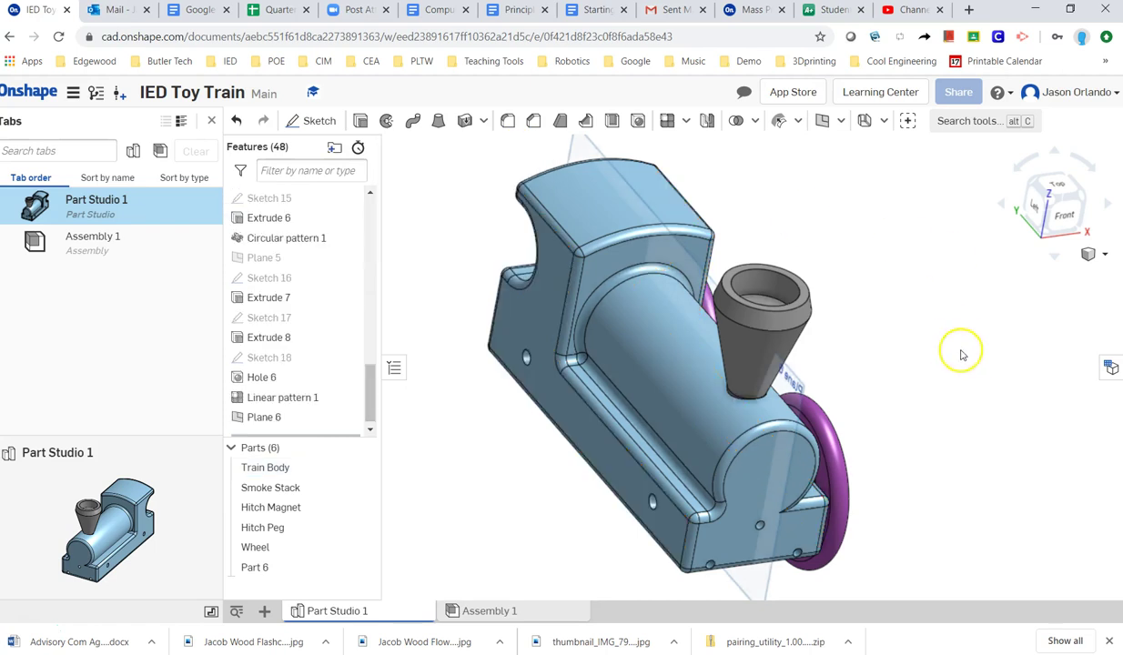
pyautogui.moveTo(959, 352); pyautogui.dragTo(925, 355, button='right')
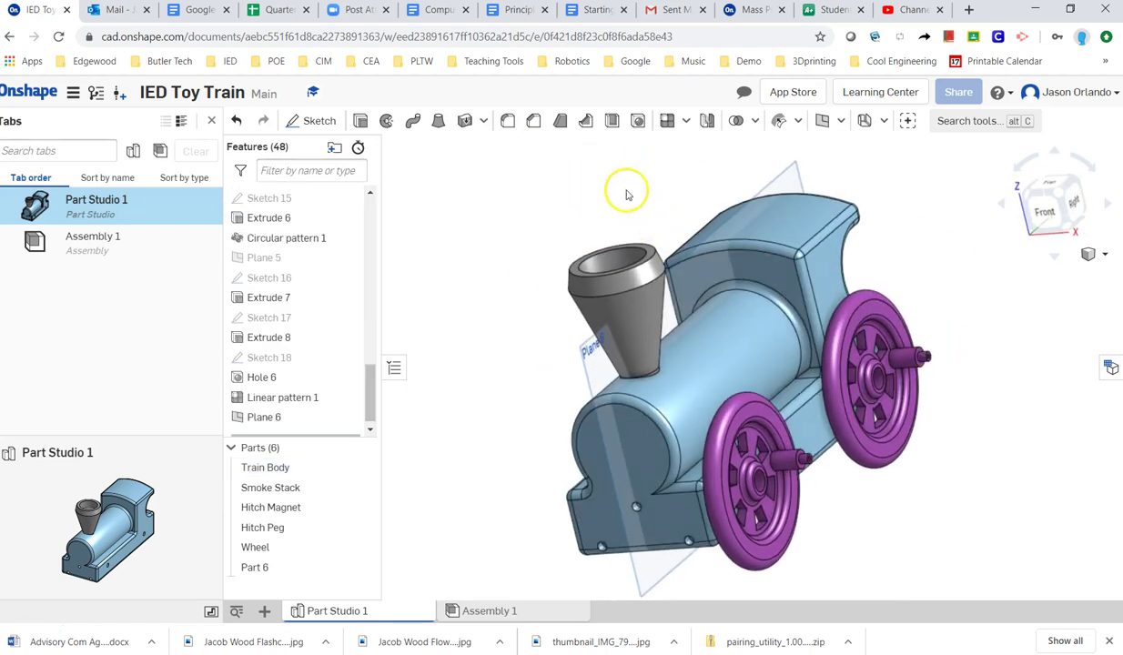
# Step: Start a Part mirror and select the Wheel and Part 6 as parts to mirror
pyautogui.click(708, 123)
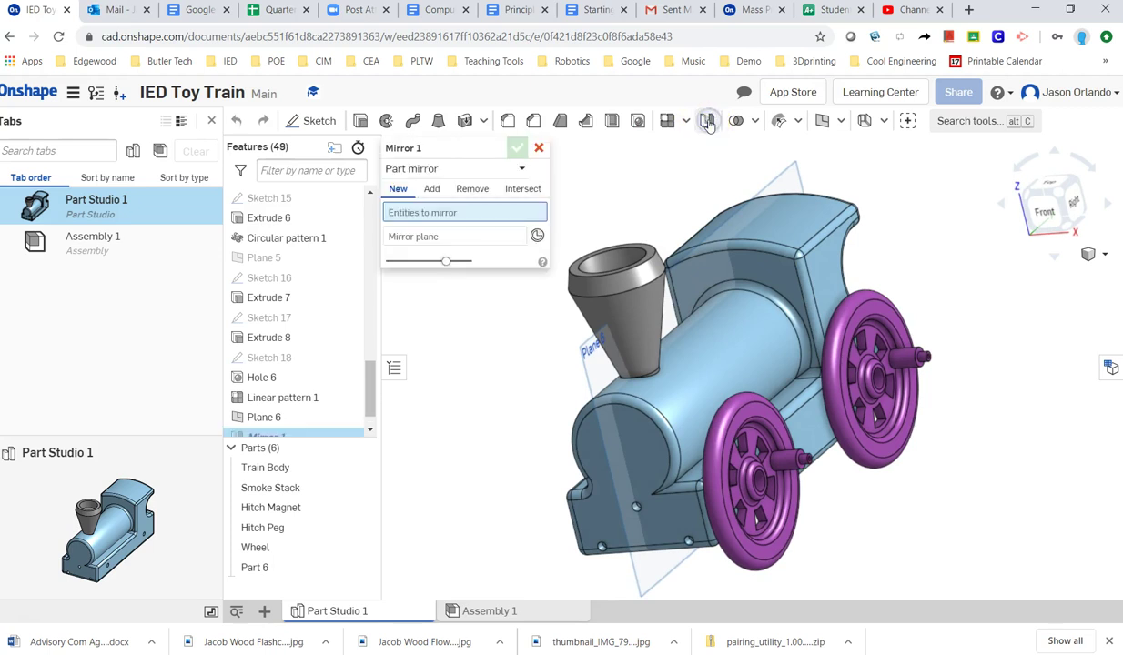
pyautogui.click(424, 169)
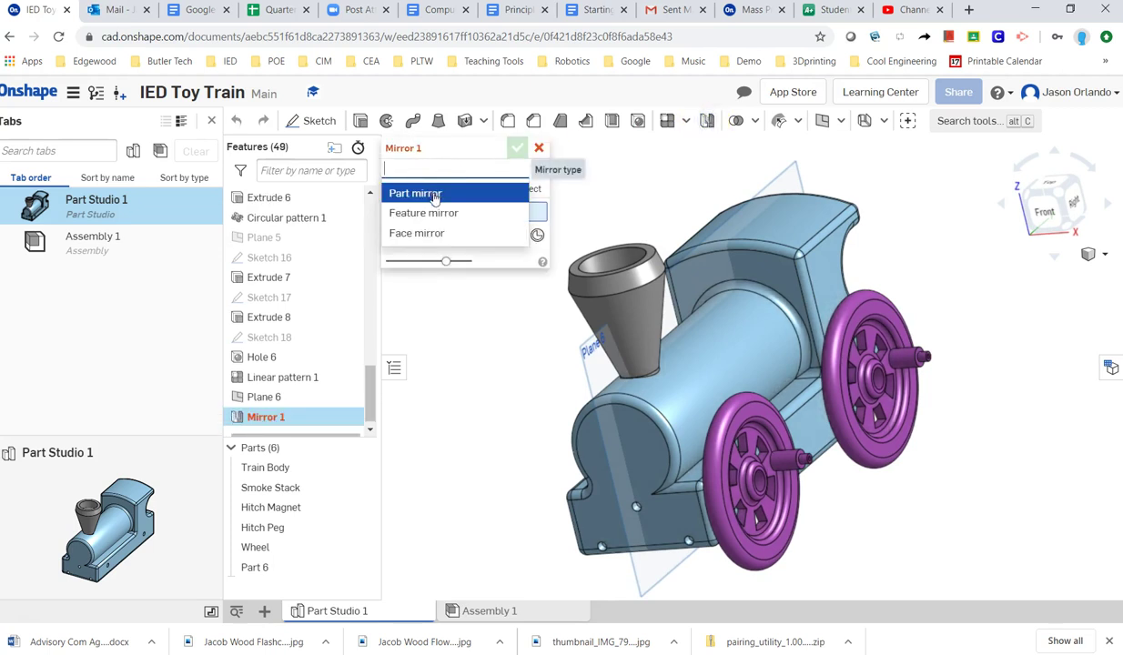
pyautogui.click(434, 191)
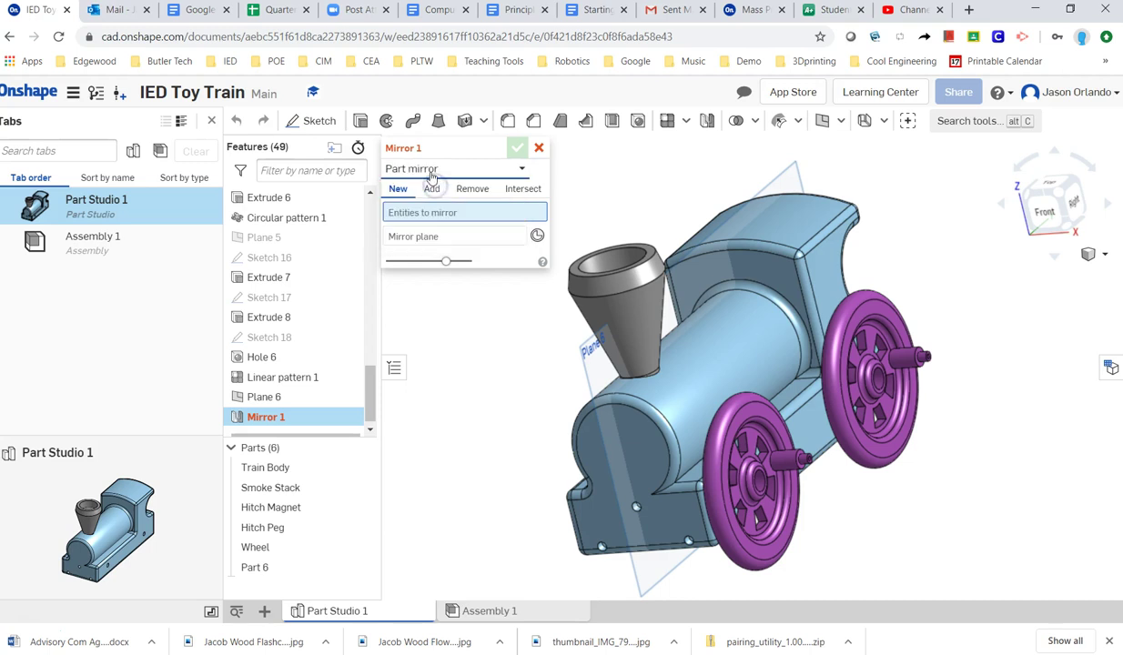
pyautogui.click(780, 549)
pyautogui.click(862, 441)
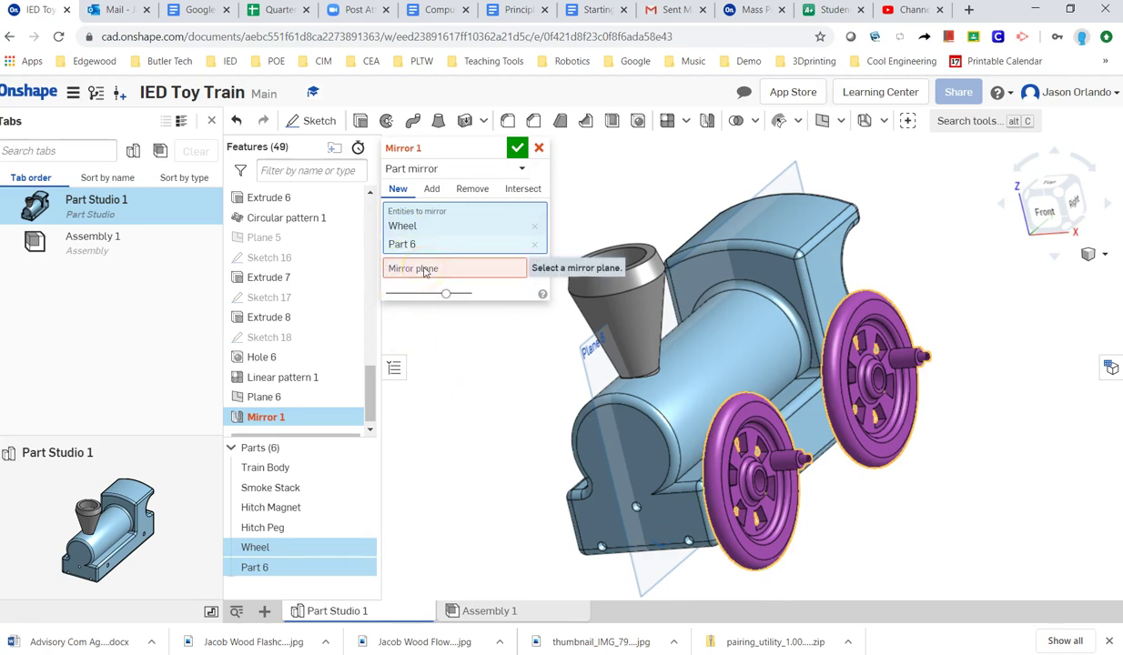
# Step: Mirror across Plane 6 with the result set to New parts, not merged
pyautogui.click(425, 271)
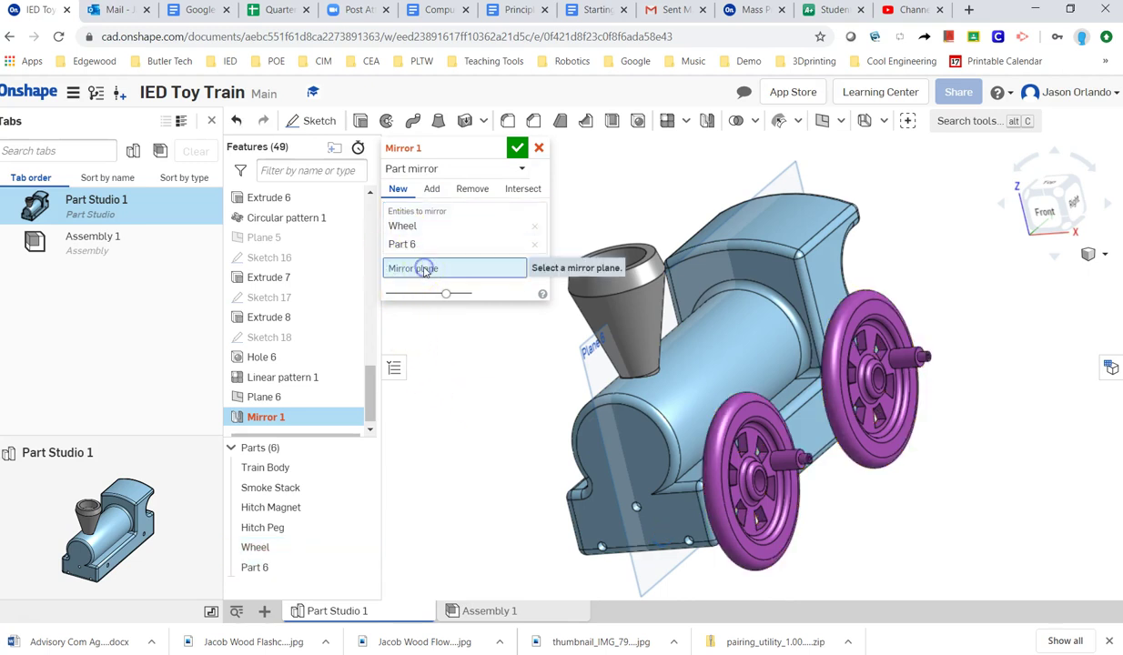
pyautogui.click(783, 174)
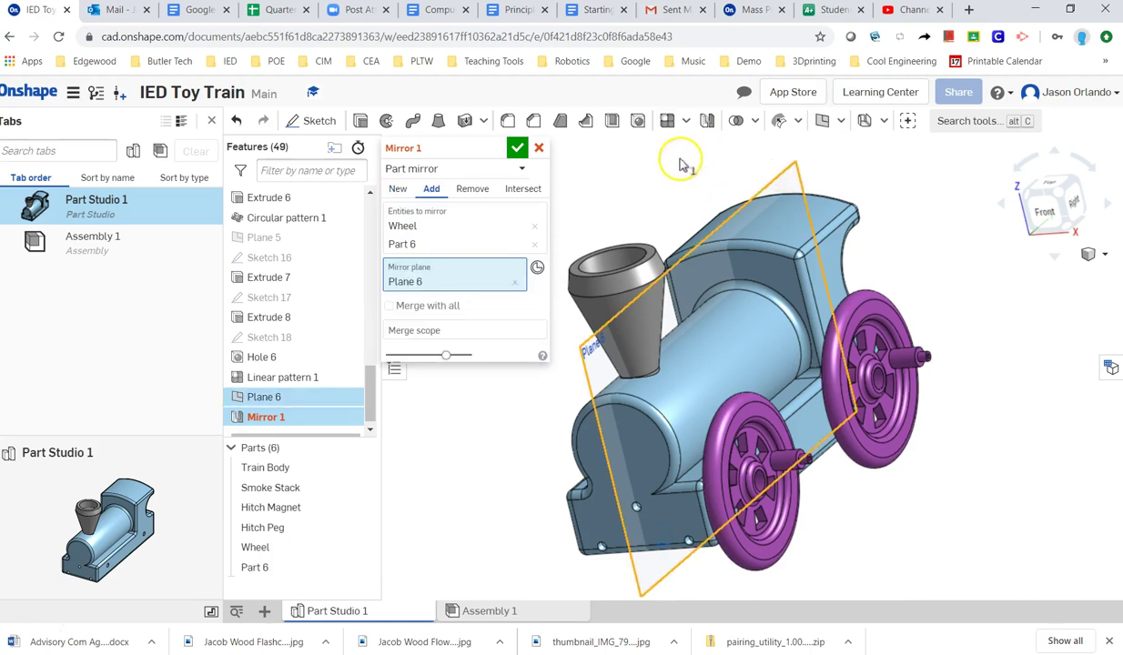
pyautogui.click(431, 193)
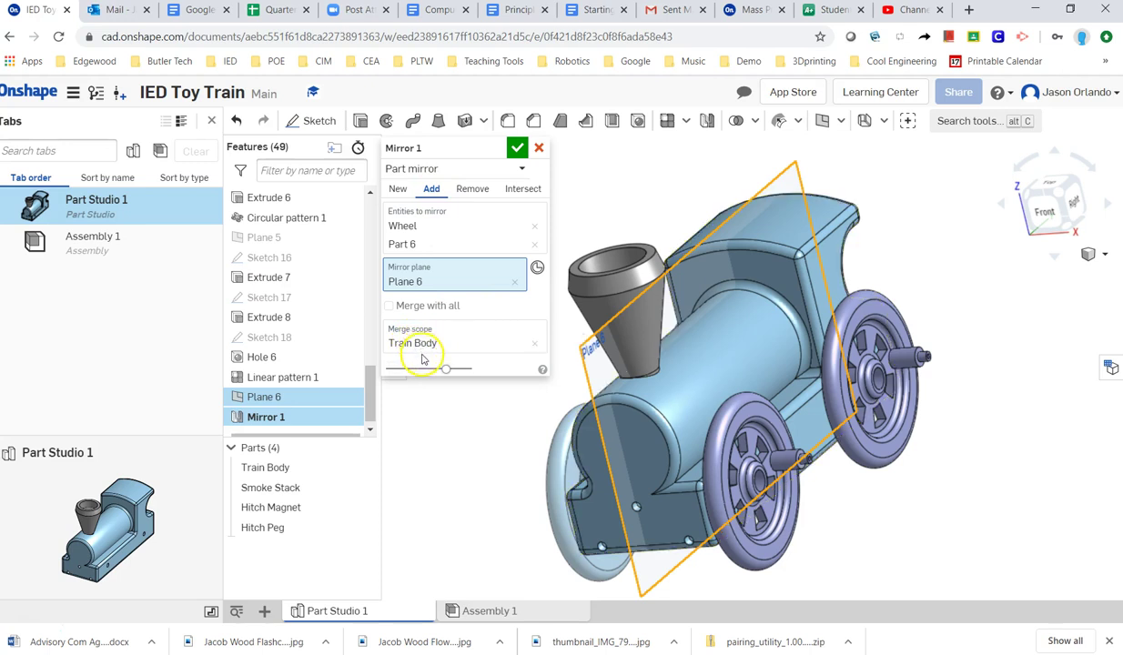
pyautogui.click(518, 146)
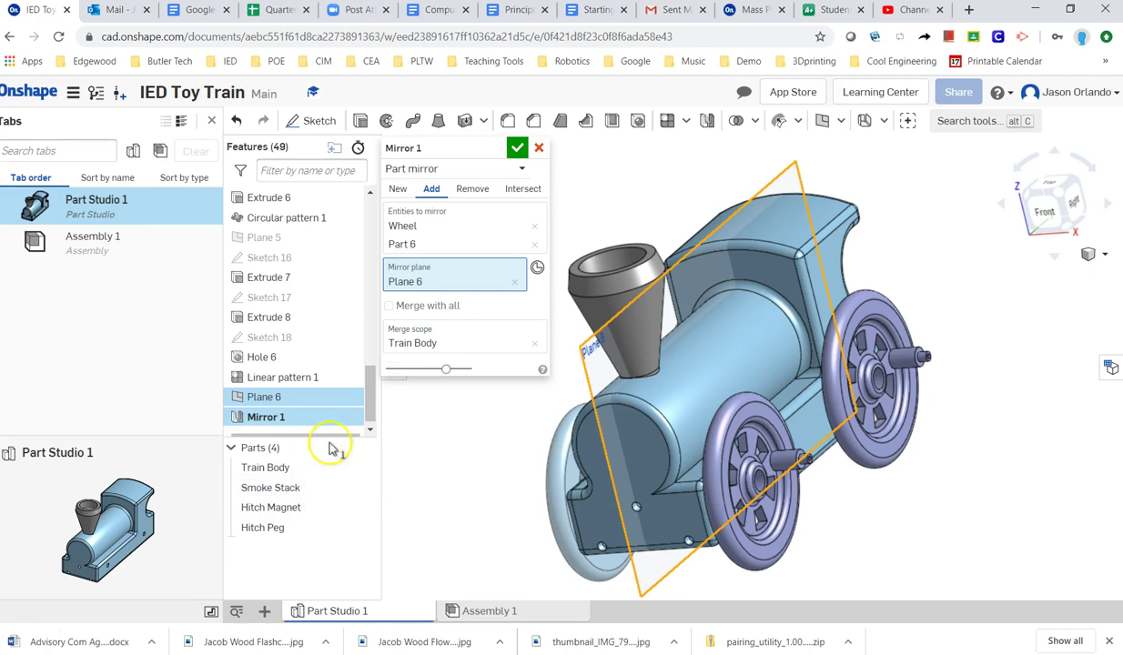
pyautogui.click(399, 194)
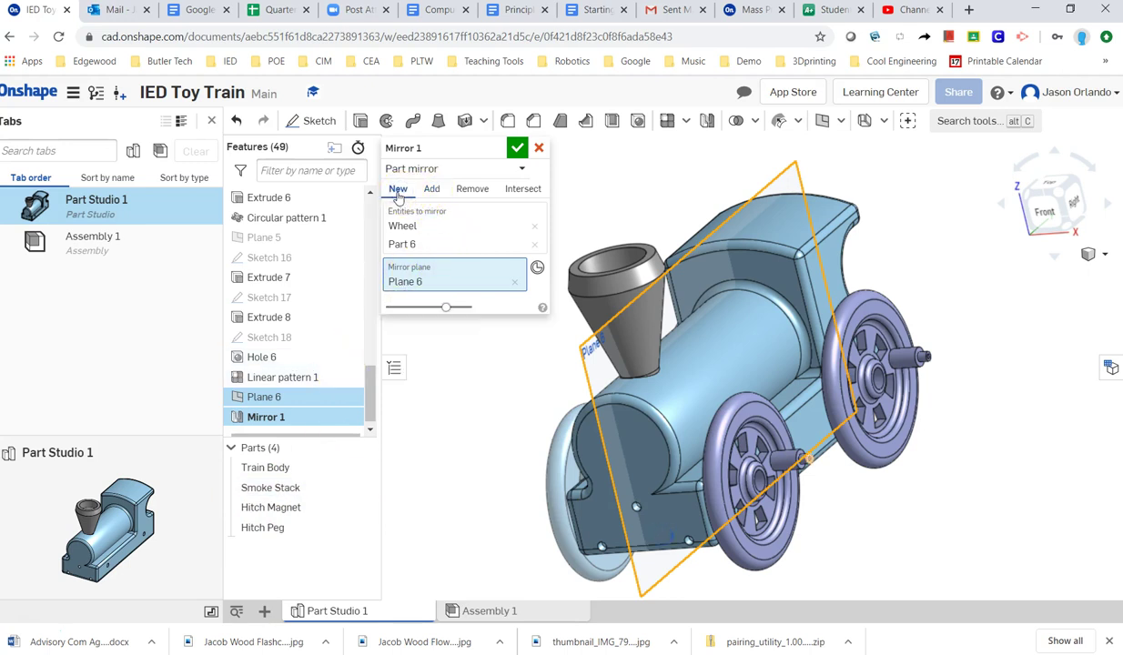
pyautogui.click(516, 148)
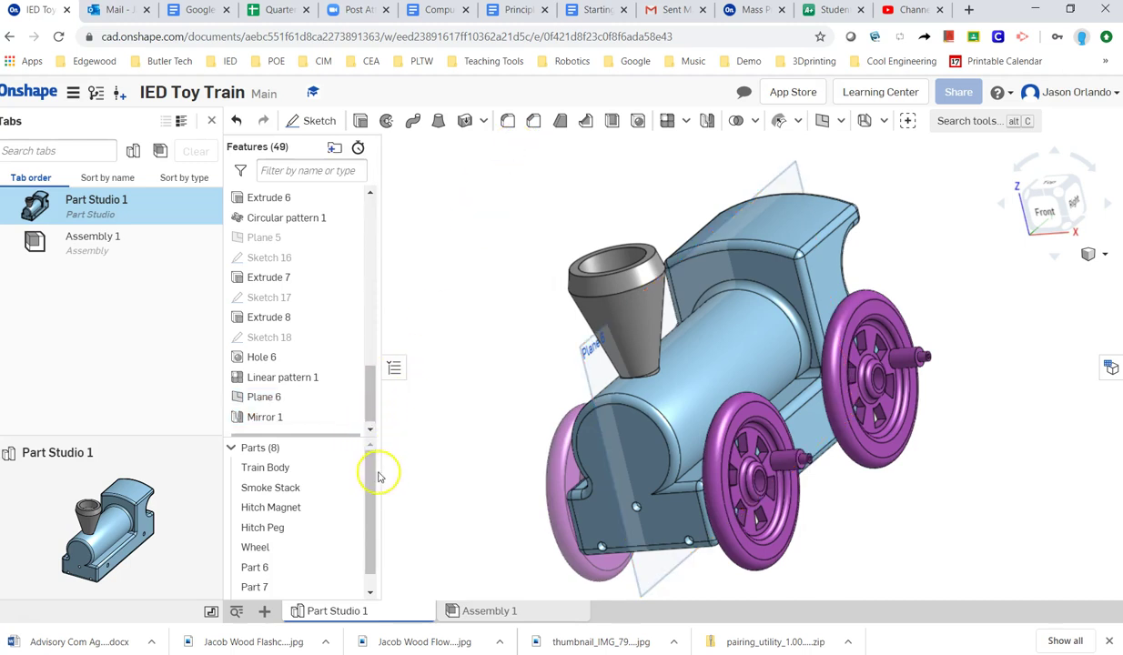
pyautogui.moveTo(371, 473); pyautogui.dragTo(380, 503)
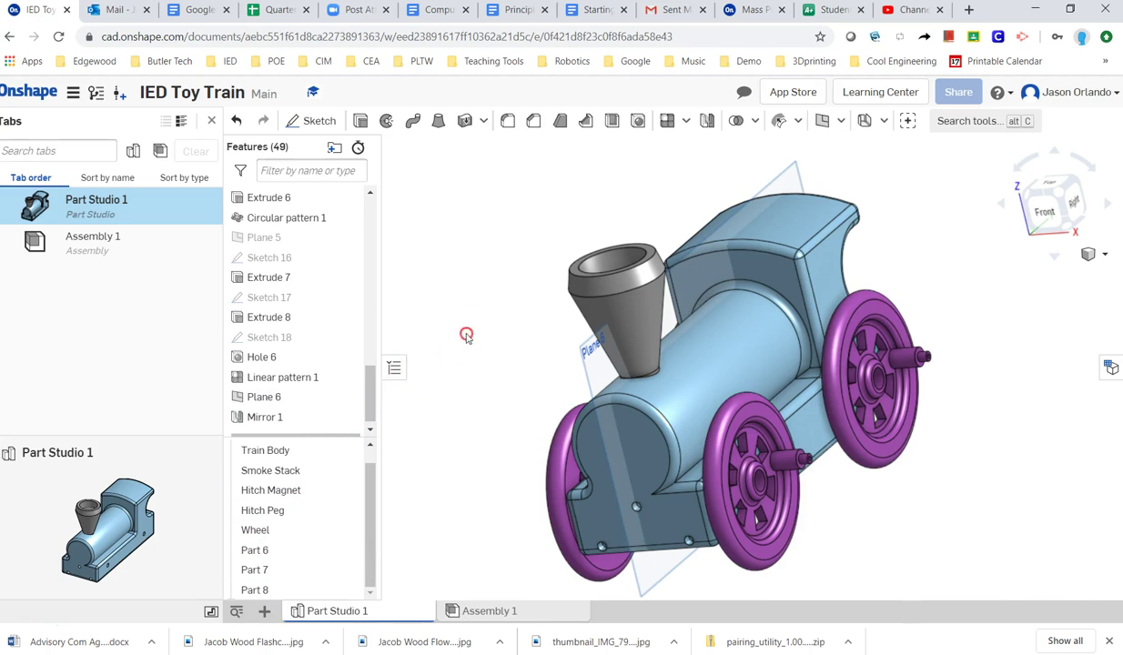
pyautogui.moveTo(466, 336); pyautogui.dragTo(512, 446, button='right')
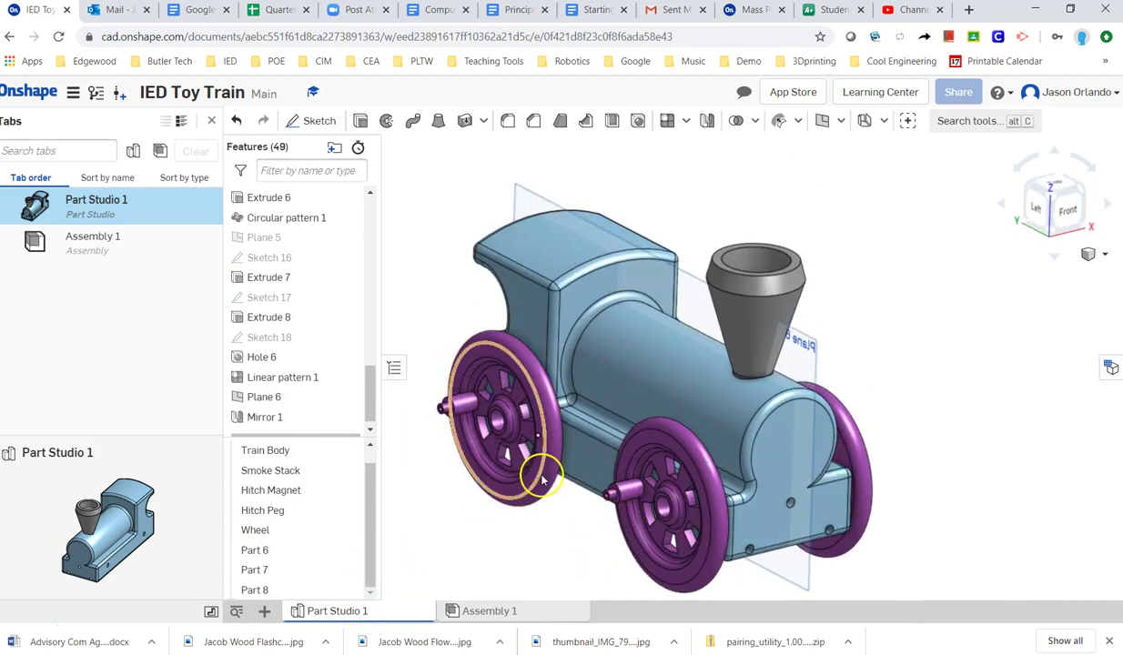
pyautogui.moveTo(543, 517); pyautogui.dragTo(491, 547, button='right')
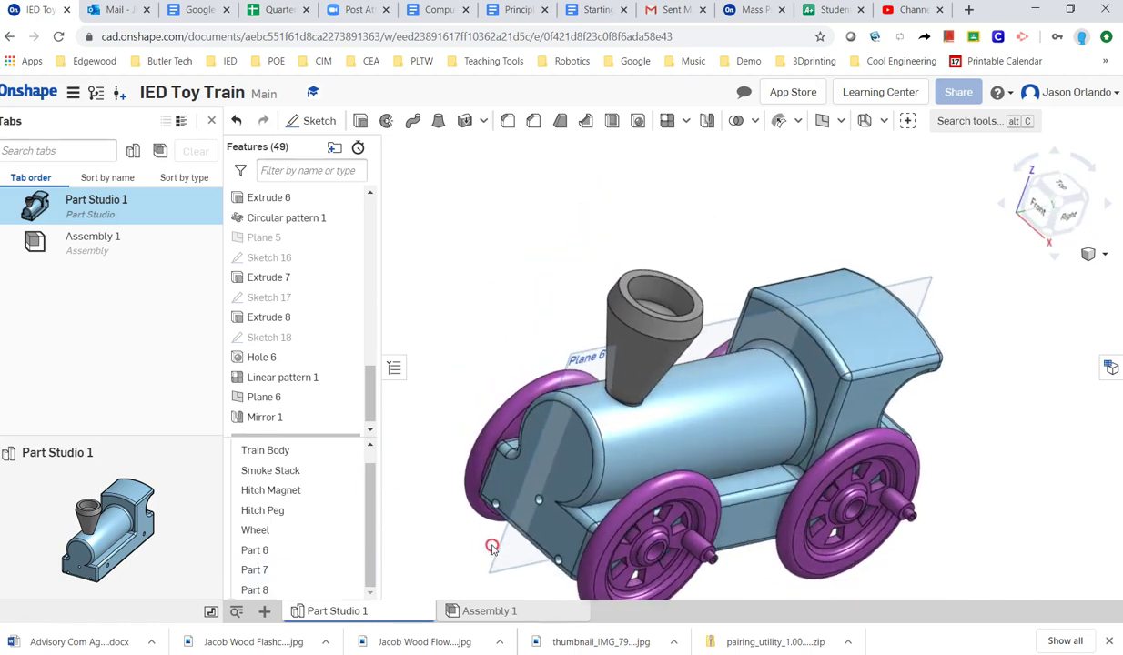
pyautogui.scroll(3, 433, 398)
pyautogui.scroll(-4, 435, 396)
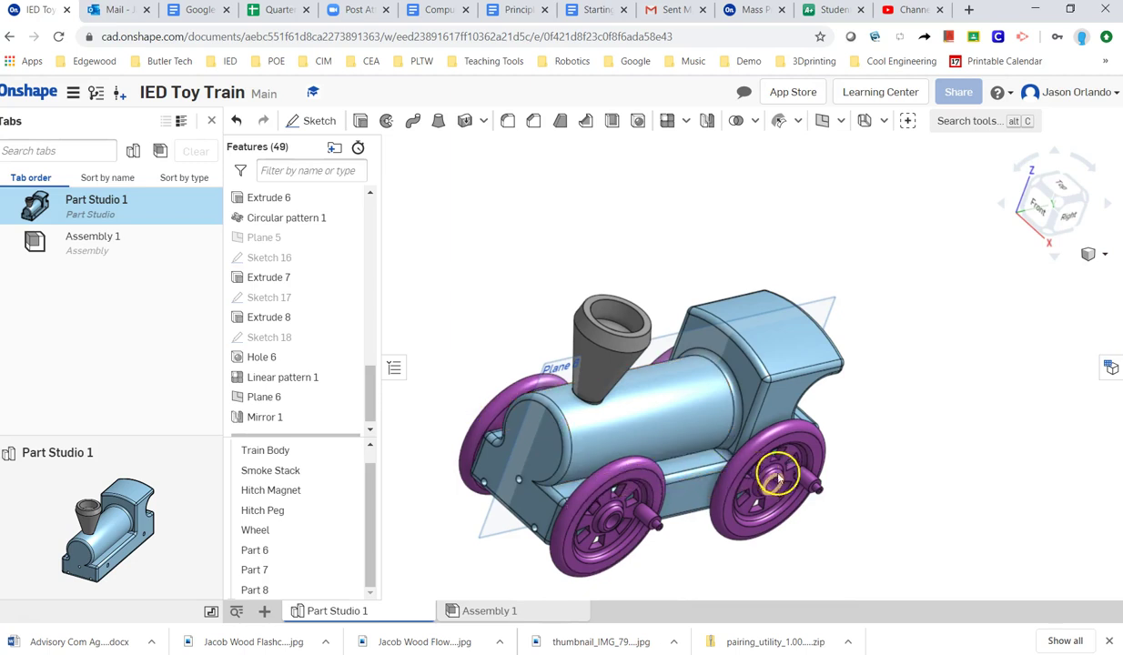